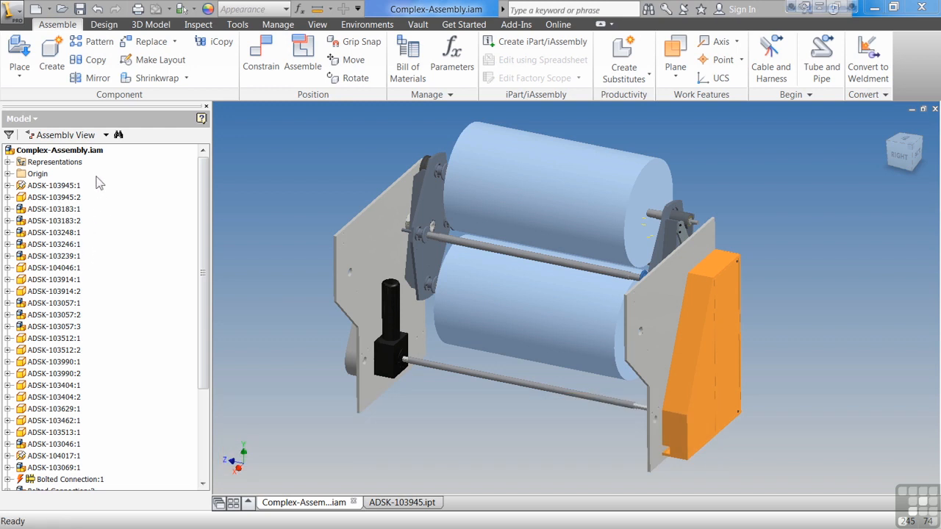
Select both ADSK-103945 side plates in the model tree, clear them, and select both ADSK-103914 rollers instead
{"action": "left_click", "coordinate": [74, 186]}
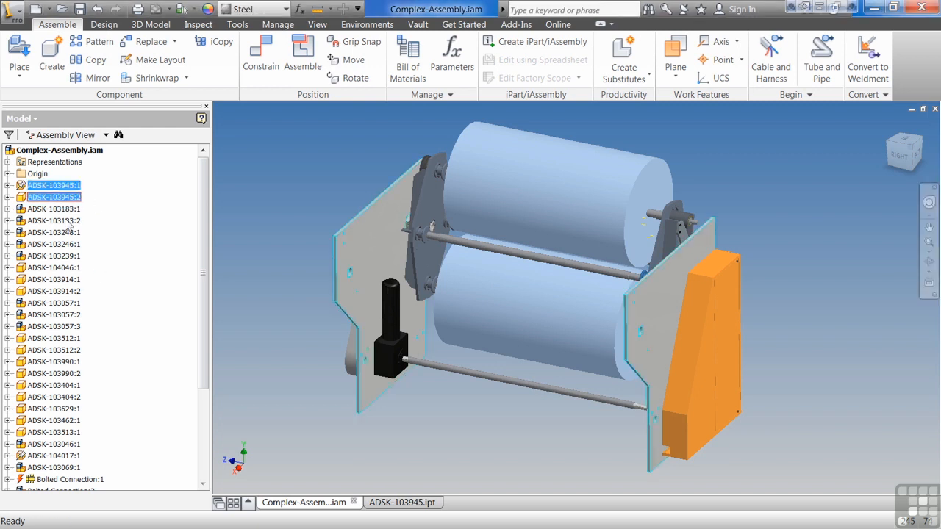
{"action": "key", "text": "Escape"}
{"action": "left_click", "coordinate": [44, 280]}
{"action": "left_click", "coordinate": [42, 278]}
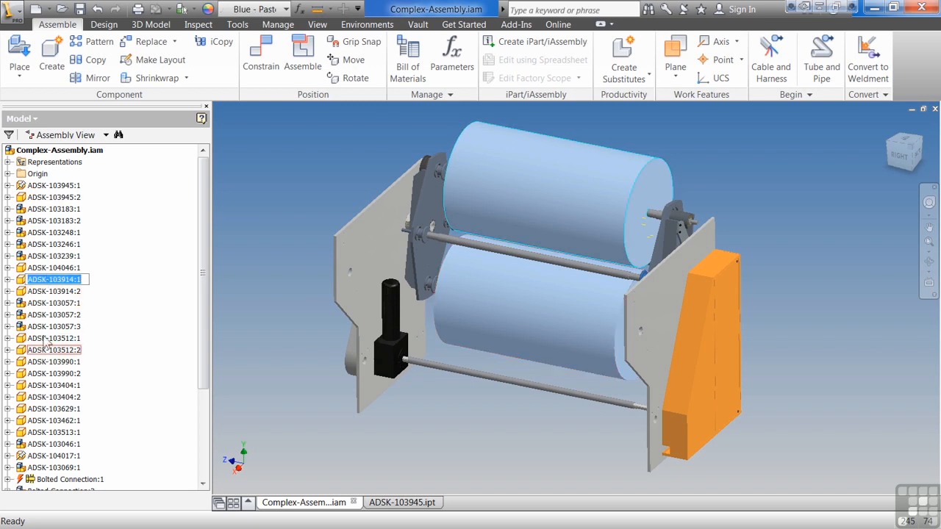
{"action": "left_click", "coordinate": [55, 293]}
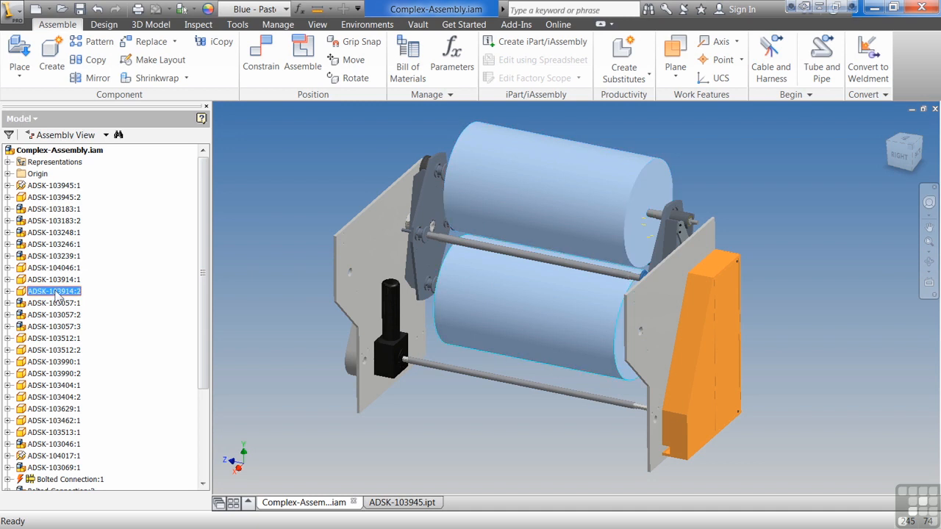
{"action": "left_click", "coordinate": [60, 282], "text": "ctrl"}
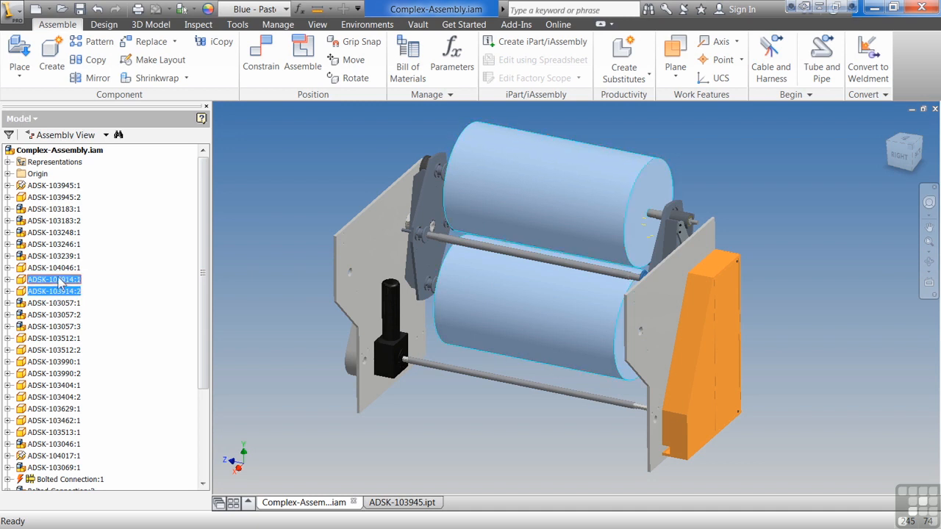
Select the range of components from ADSK-103945:1 to ADSK-103914:2, and replace it with ADSK-103057:3 alone
{"action": "left_click", "coordinate": [57, 197], "text": "shift"}
{"action": "left_click", "coordinate": [57, 186], "text": "shift"}
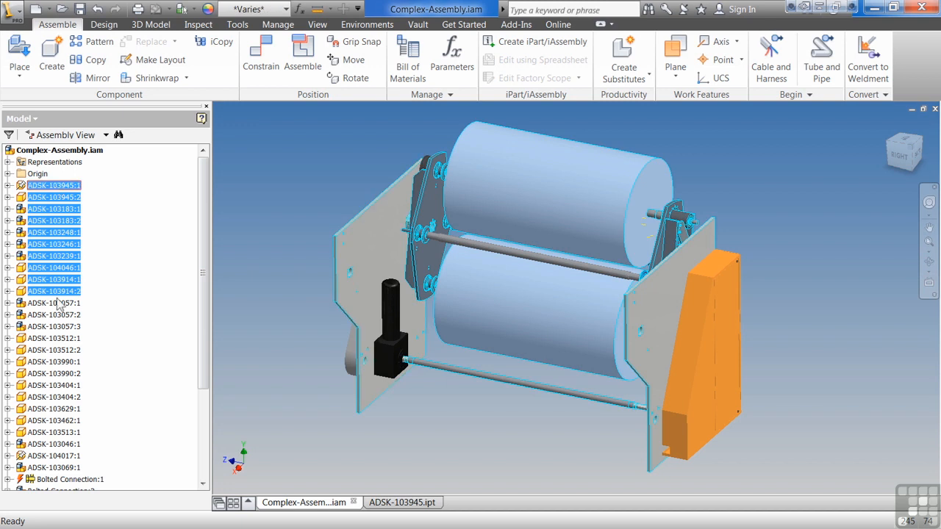
{"action": "left_click", "coordinate": [68, 326]}
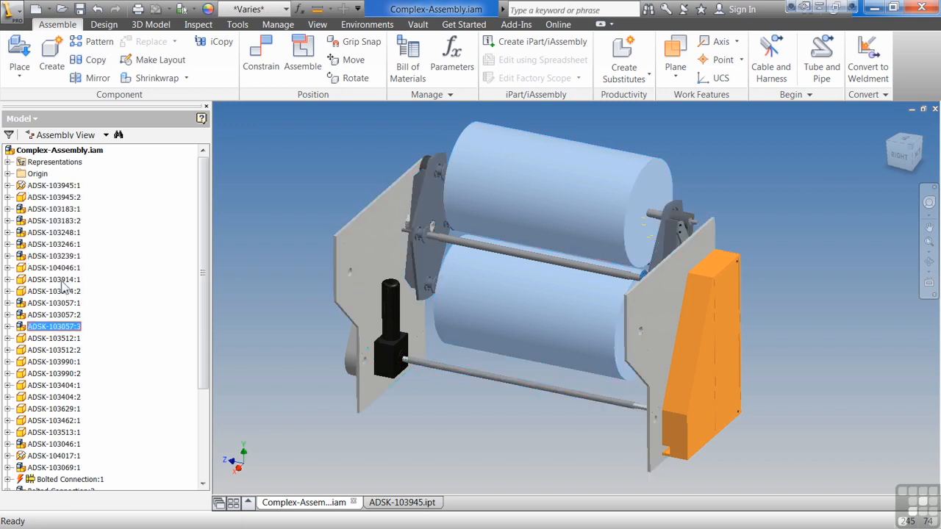
Locate the upper roller ADSK-103914:1 in the graphics window from the model tree, and return to the previous view
{"action": "left_click", "coordinate": [62, 281]}
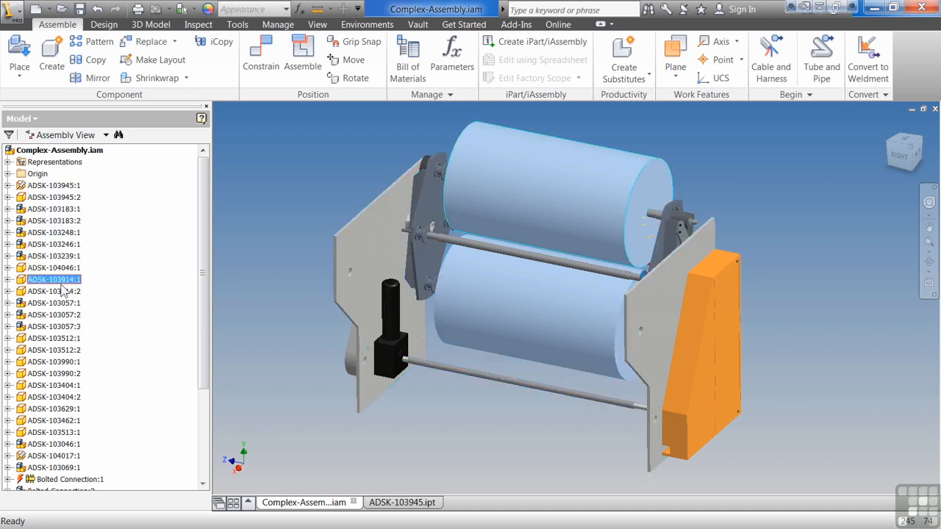
{"action": "right_click", "coordinate": [40, 286]}
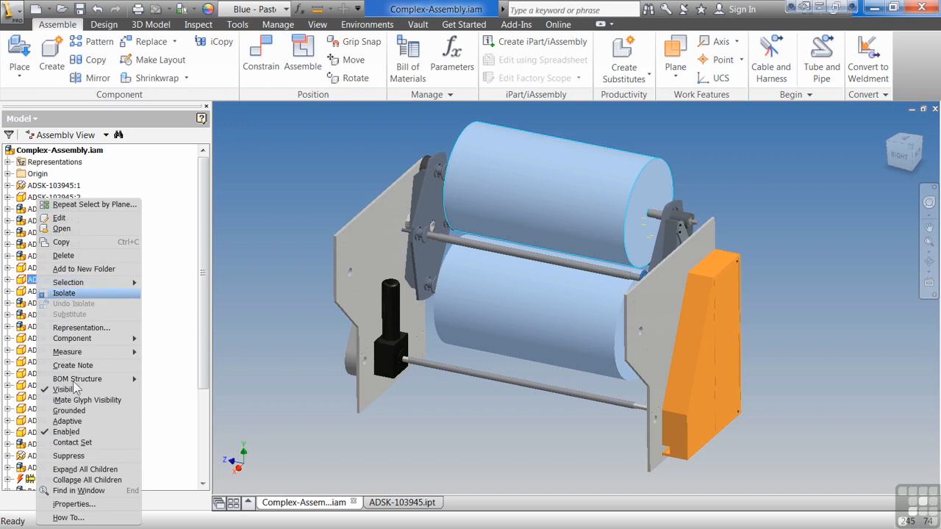
{"action": "left_click", "coordinate": [81, 491]}
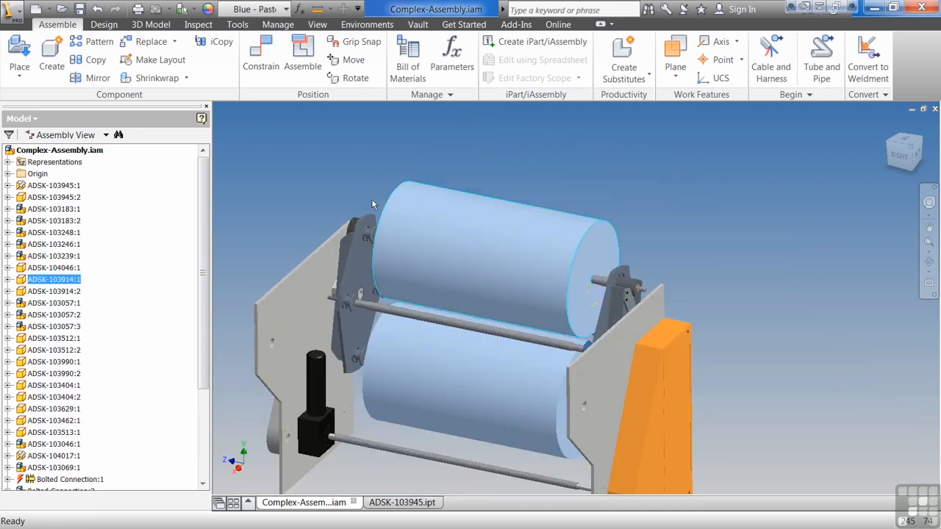
{"action": "key", "text": "F5"}
Select the roller bracket subassembly ADSK-103246:1 in the model, and select ADSK-103512:1 in the tree
{"action": "left_click", "coordinate": [302, 213]}
{"action": "left_click", "coordinate": [362, 262]}
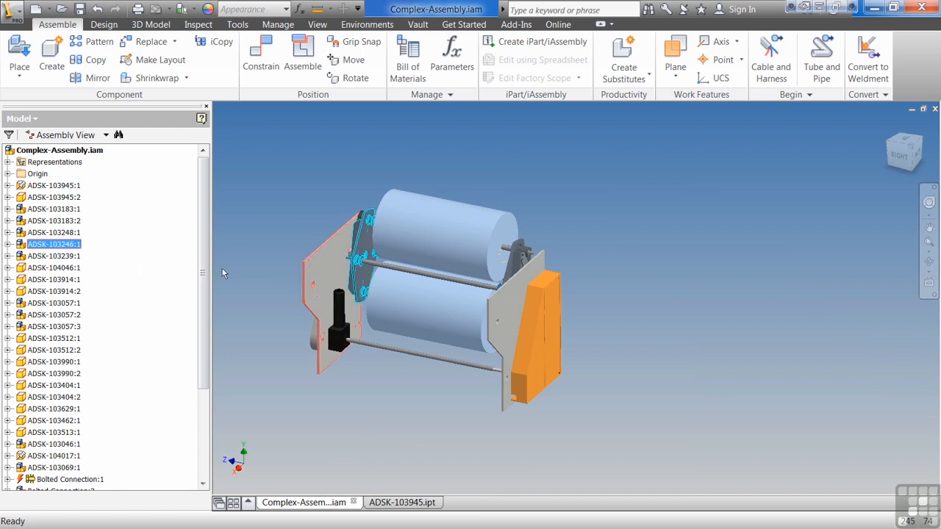
{"action": "left_click", "coordinate": [65, 340]}
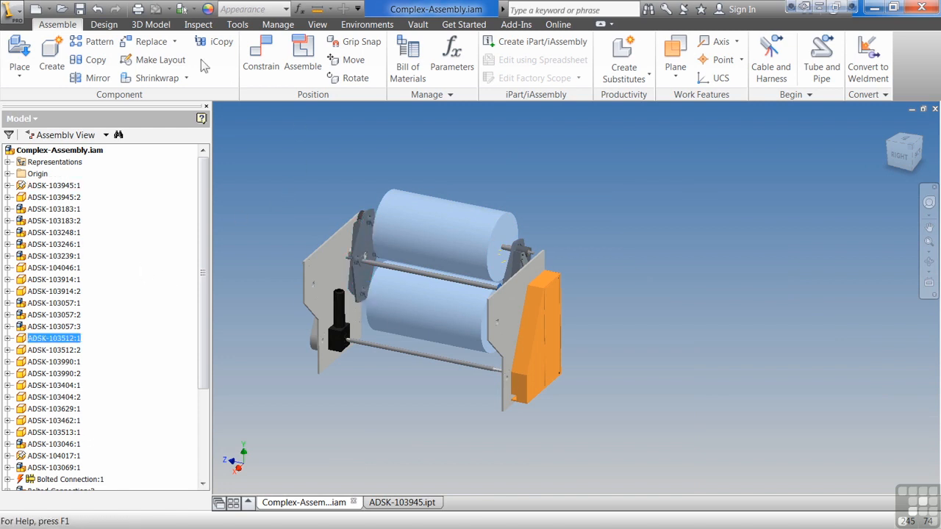
Set selection to Part Priority and locate the hub ADSK-103455:3 on the roller bracket in the model tree
{"action": "left_click", "coordinate": [195, 9]}
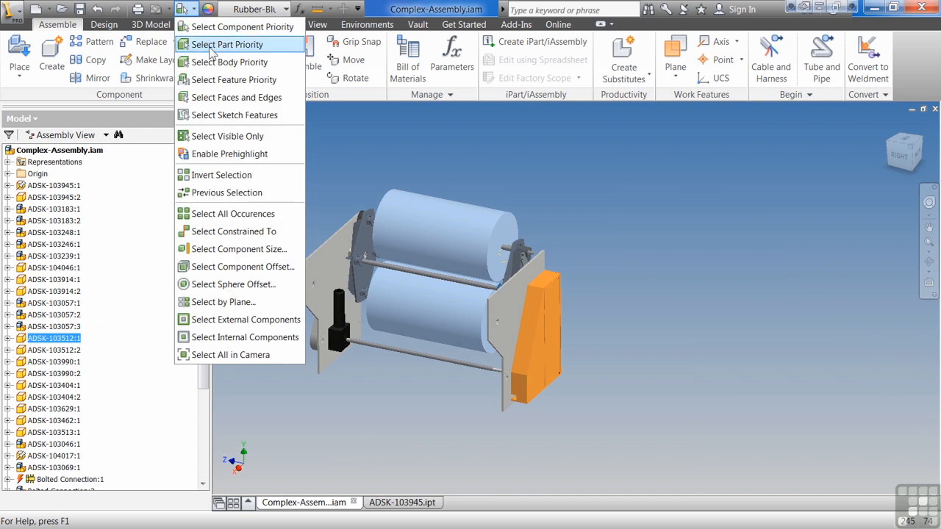
{"action": "left_click", "coordinate": [212, 45]}
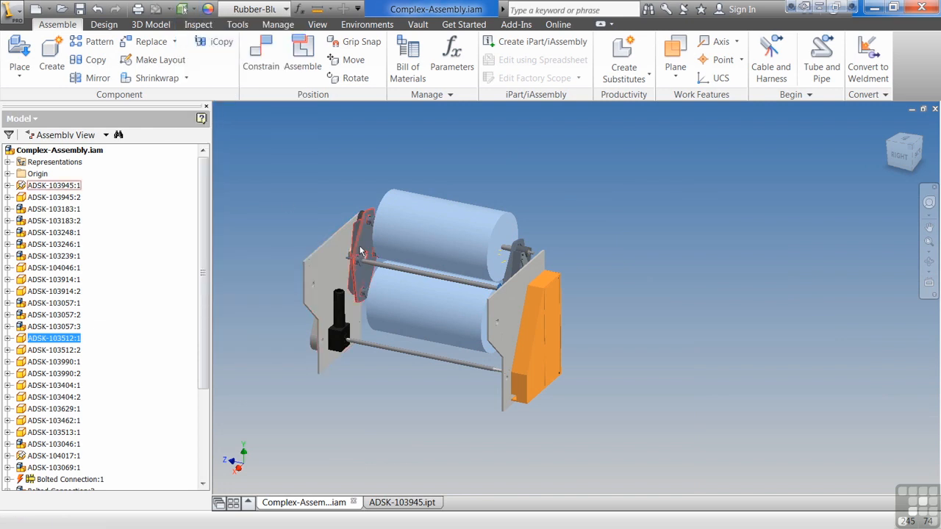
{"action": "scroll", "coordinate": [358, 255], "scroll_direction": "up", "scroll_amount": 3}
{"action": "left_click", "coordinate": [356, 278]}
{"action": "right_click", "coordinate": [355, 279]}
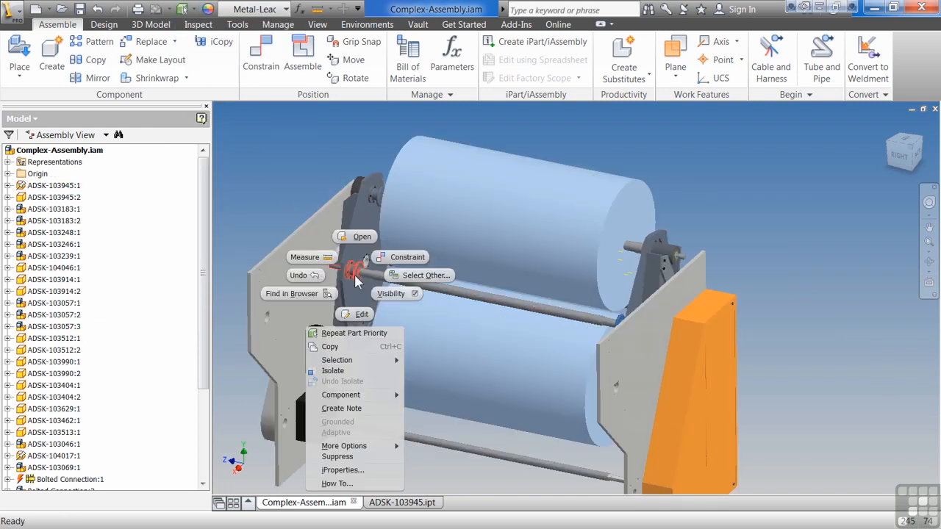
{"action": "left_click", "coordinate": [297, 291]}
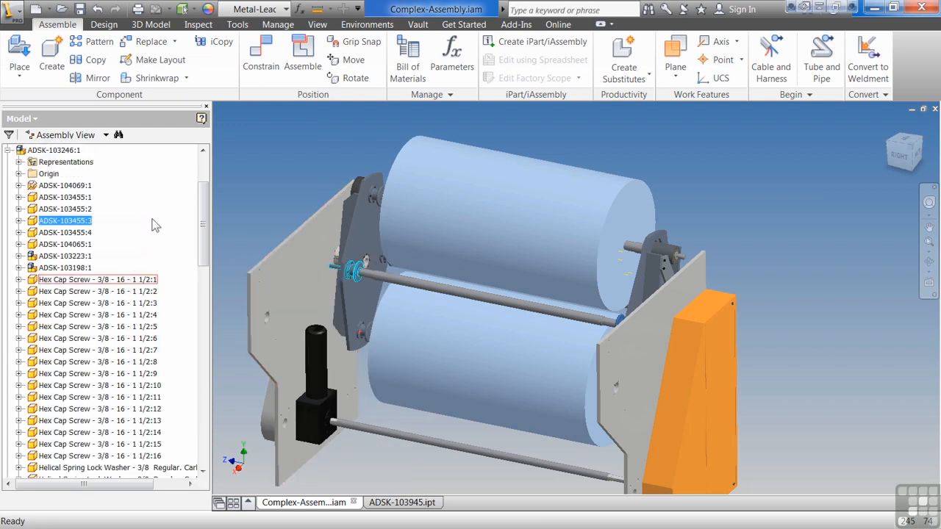
{"action": "scroll", "coordinate": [152, 221], "scroll_direction": "up", "scroll_amount": 1}
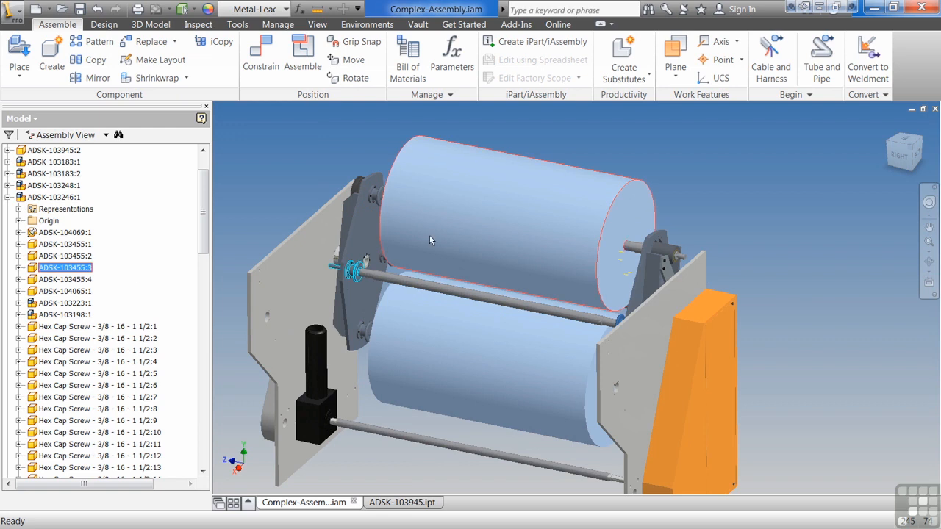
Locate the bracket part ADSK-104022:2, next to the upper roller shaft, in the model tree
{"action": "right_click", "coordinate": [668, 271]}
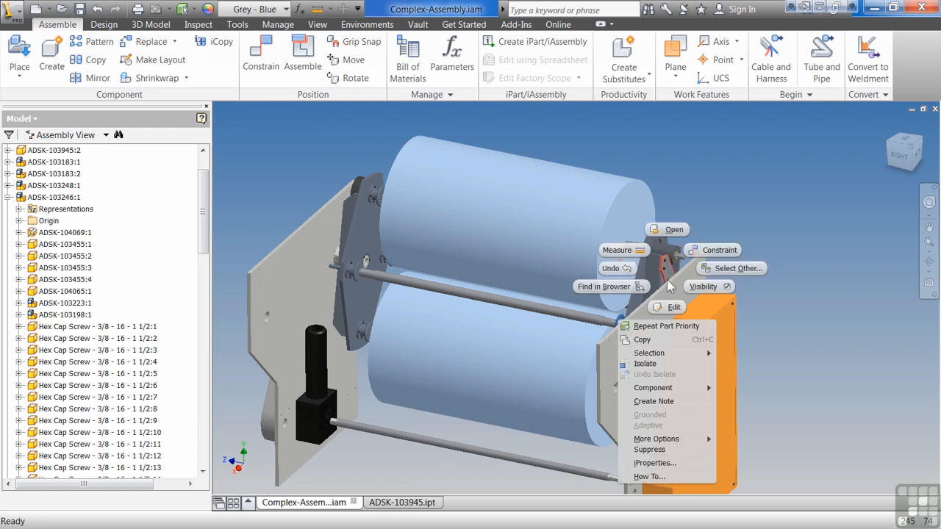
{"action": "left_click", "coordinate": [603, 287]}
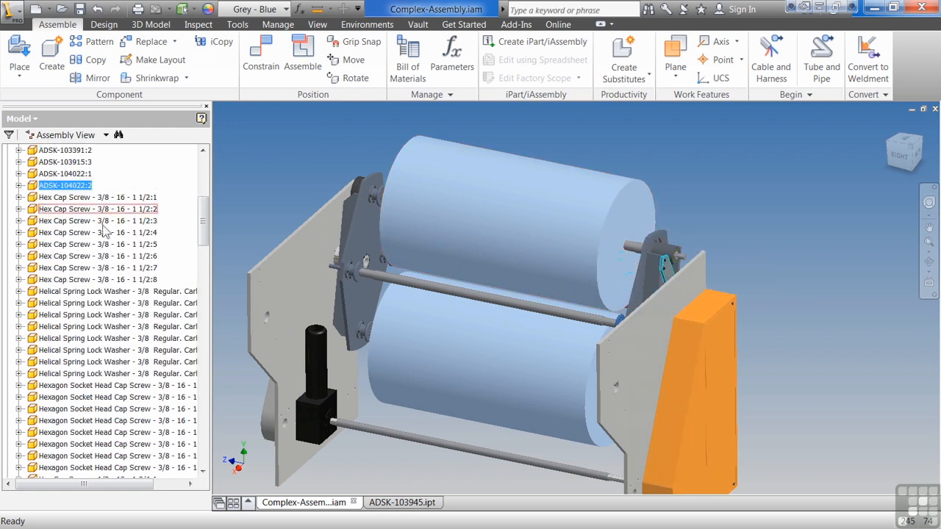
{"action": "scroll", "coordinate": [105, 224], "scroll_direction": "up", "scroll_amount": 5}
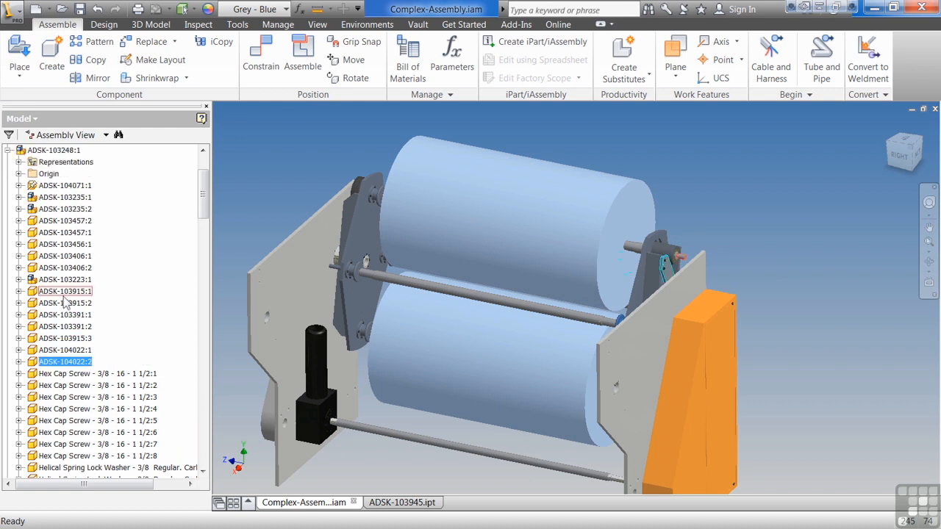
Expand subassembly ADSK-103223:1 under ADSK-103248:1 and find its part ADSK-103867:1 in the graphics window
{"action": "left_click", "coordinate": [19, 280]}
{"action": "left_click", "coordinate": [58, 331]}
{"action": "right_click", "coordinate": [59, 331]}
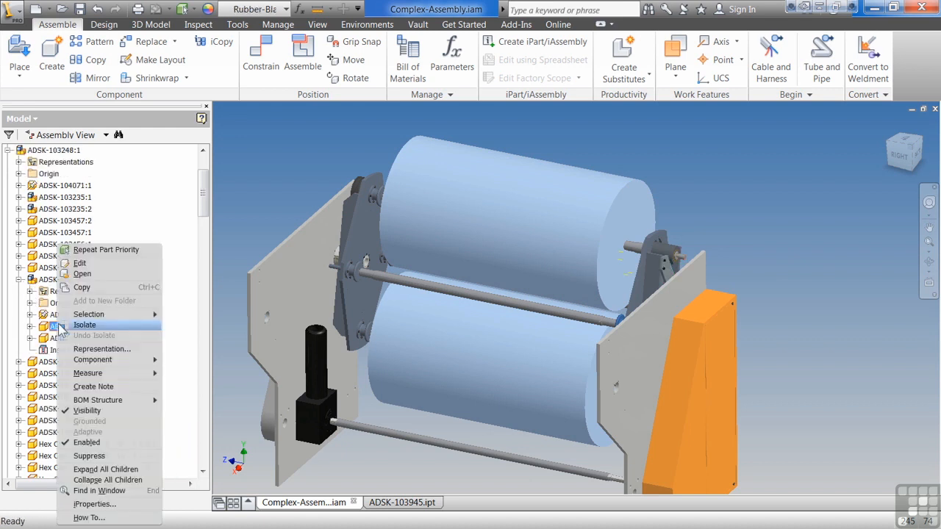
{"action": "left_click", "coordinate": [103, 491]}
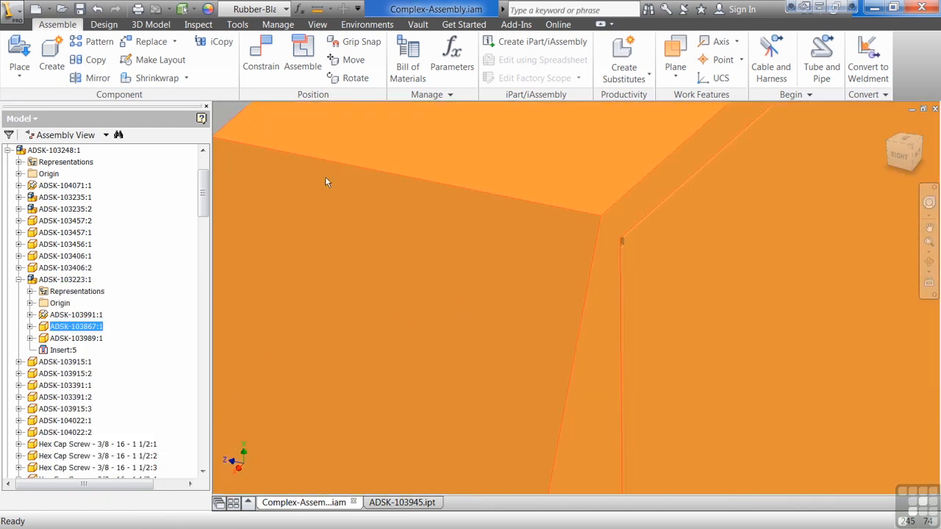
Hide the orange cover part that blocks the view, and select ADSK-103991:1 in the model tree
{"action": "right_click", "coordinate": [517, 320]}
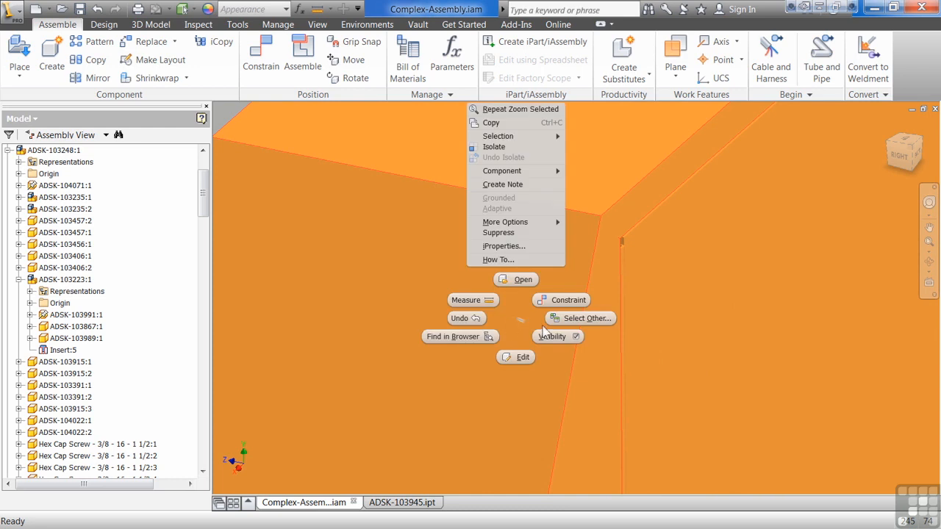
{"action": "left_click", "coordinate": [551, 336]}
{"action": "left_click", "coordinate": [63, 316]}
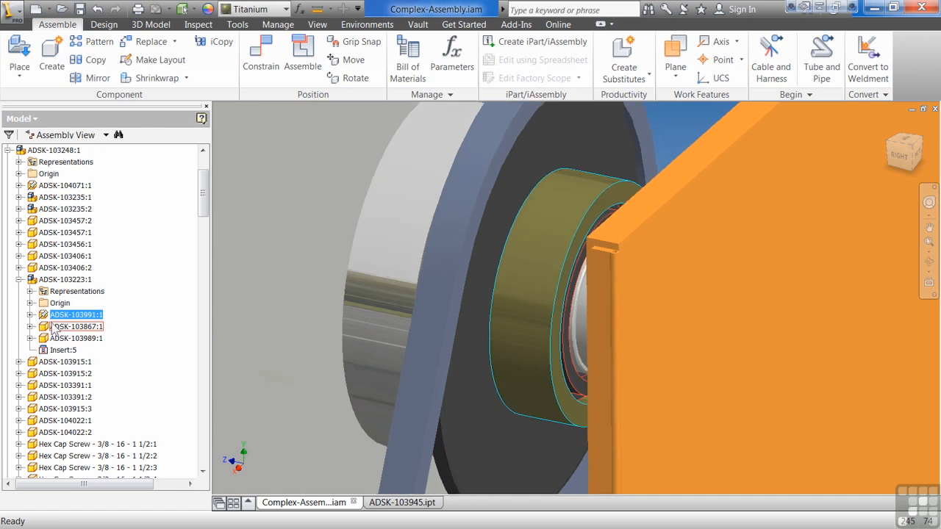
Bring the whole assembly back into view, select both side plates directly in the model, and clear the selection
{"action": "key", "text": "F5"}
{"action": "key", "text": "F5"}
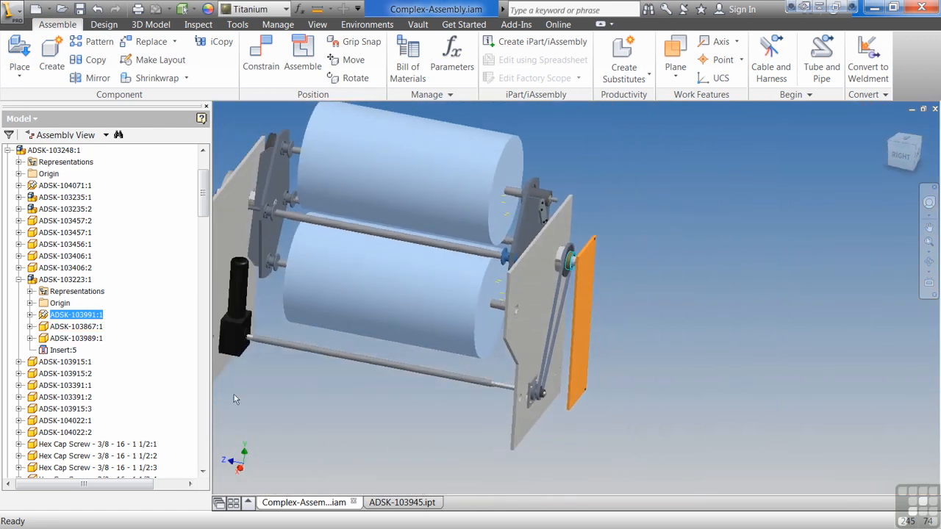
{"action": "middle_click_drag", "start_coordinate": [550, 294], "coordinate": [535, 322], "text": "shift"}
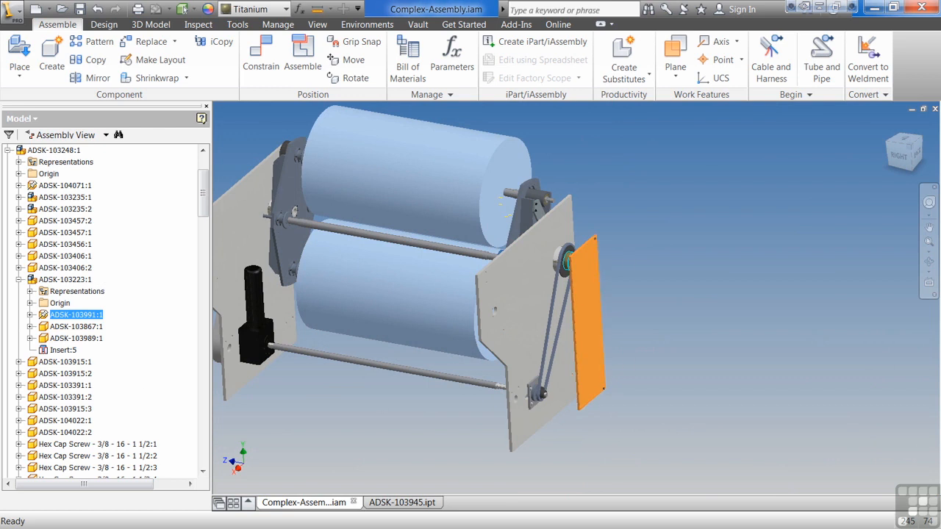
{"action": "scroll", "coordinate": [328, 349], "scroll_direction": "up", "scroll_amount": 1}
{"action": "middle_click_drag", "start_coordinate": [328, 349], "coordinate": [369, 363]}
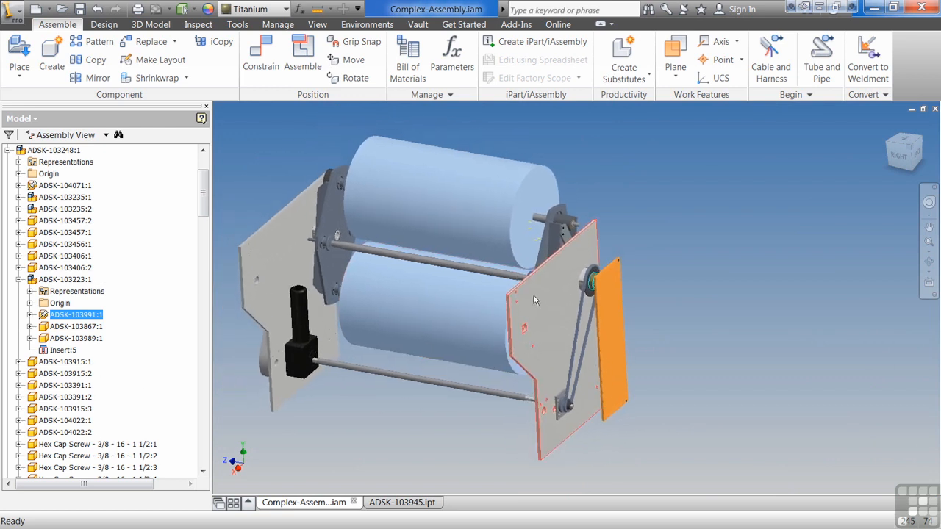
{"action": "left_click", "coordinate": [534, 297]}
{"action": "left_click", "coordinate": [281, 269], "text": "ctrl"}
{"action": "scroll", "coordinate": [153, 269], "scroll_direction": "up", "scroll_amount": 3}
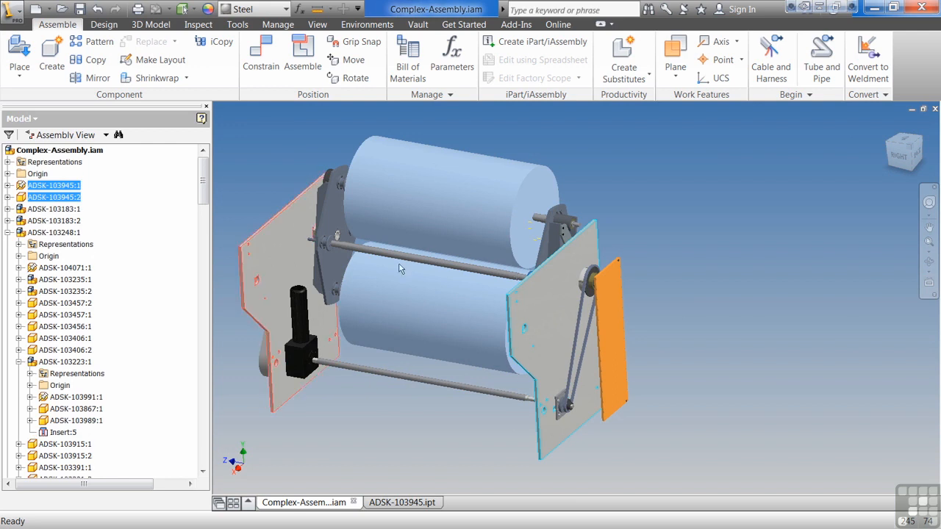
{"action": "left_click", "coordinate": [408, 421]}
Select bracket plate ADSK-104071:1, two hubs on the opposite bracket and the lower roller together, and clear the selection
{"action": "left_click", "coordinate": [558, 234]}
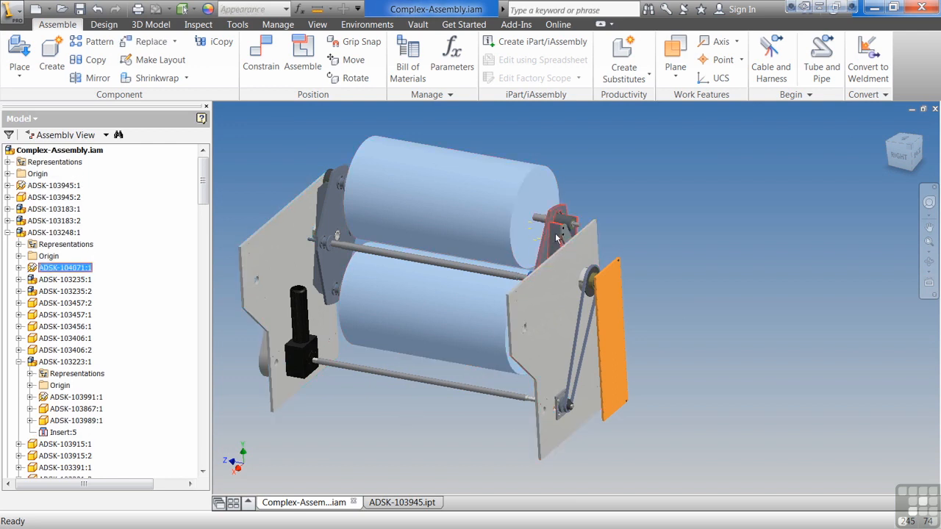
{"action": "left_click", "coordinate": [327, 242], "text": "ctrl"}
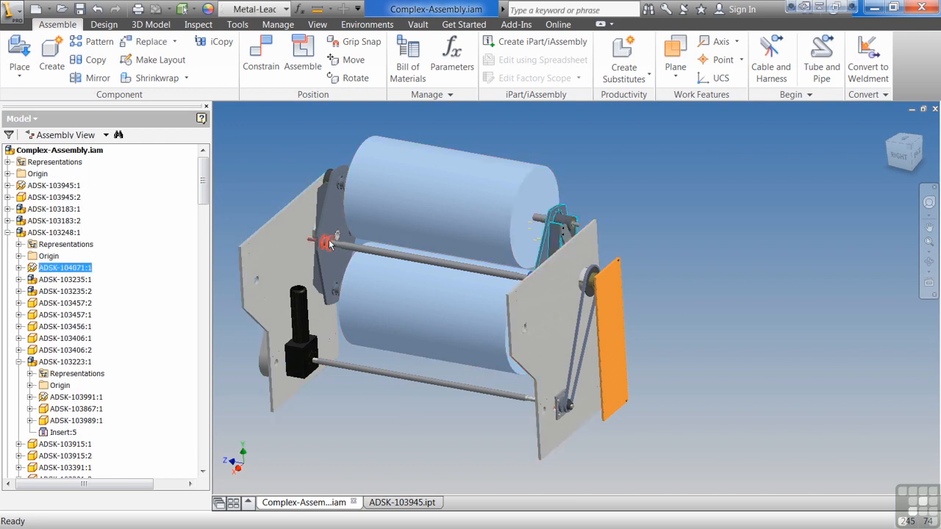
{"action": "left_click", "coordinate": [336, 292], "text": "ctrl"}
{"action": "right_click", "coordinate": [387, 309]}
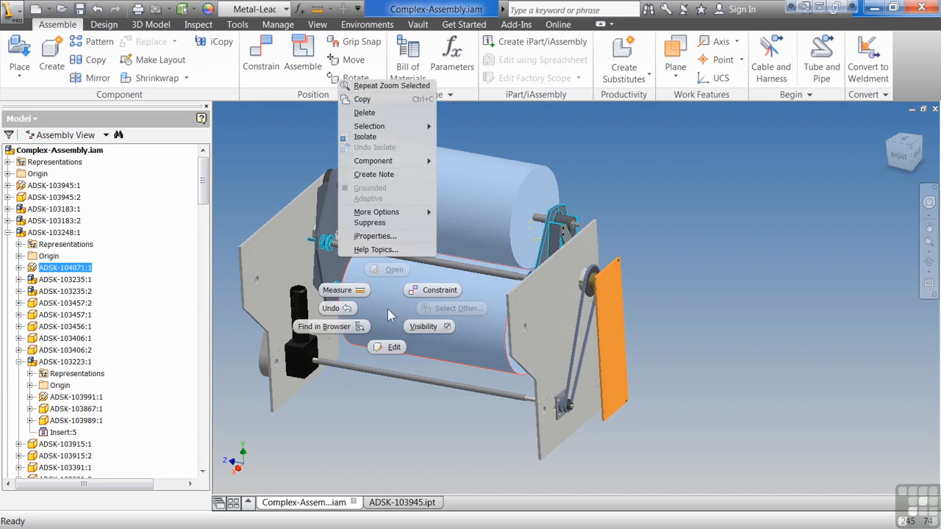
{"action": "key", "text": "Escape"}
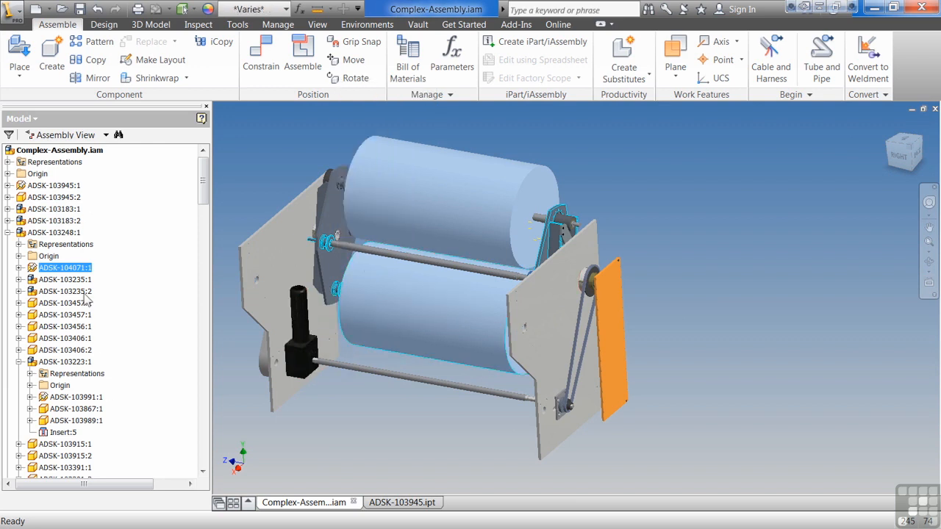
{"action": "key", "text": "Escape"}
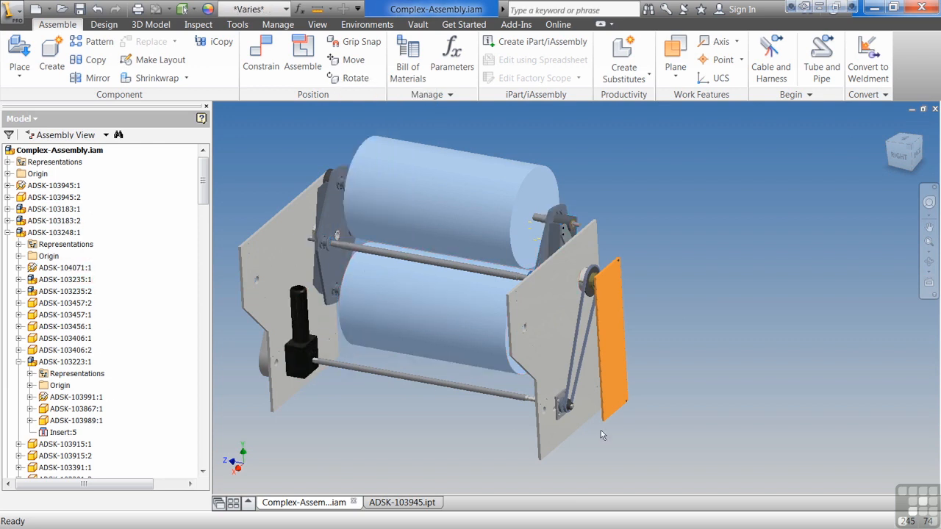
Locate the drive belt ADSK-103512:2 in the model tree from the graphics window
{"action": "left_click", "coordinate": [566, 373]}
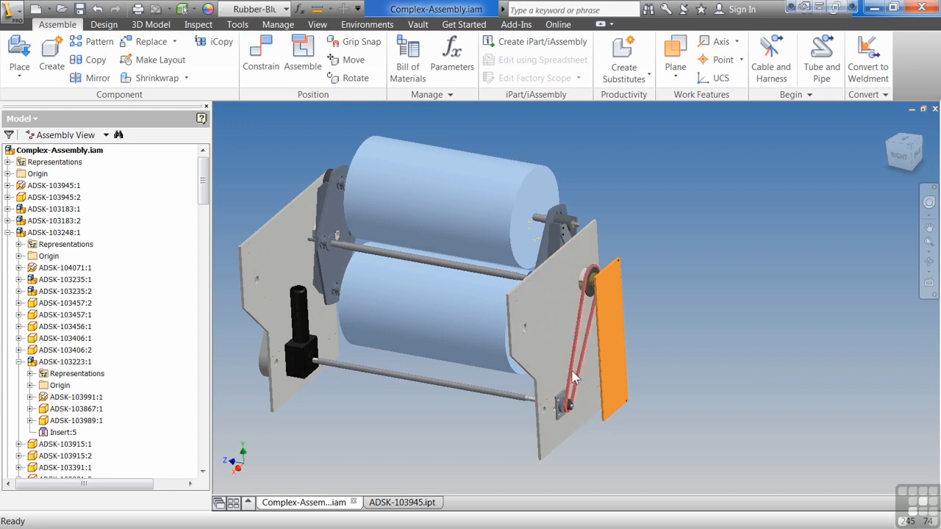
{"action": "right_click", "coordinate": [566, 371]}
{"action": "left_click", "coordinate": [543, 390]}
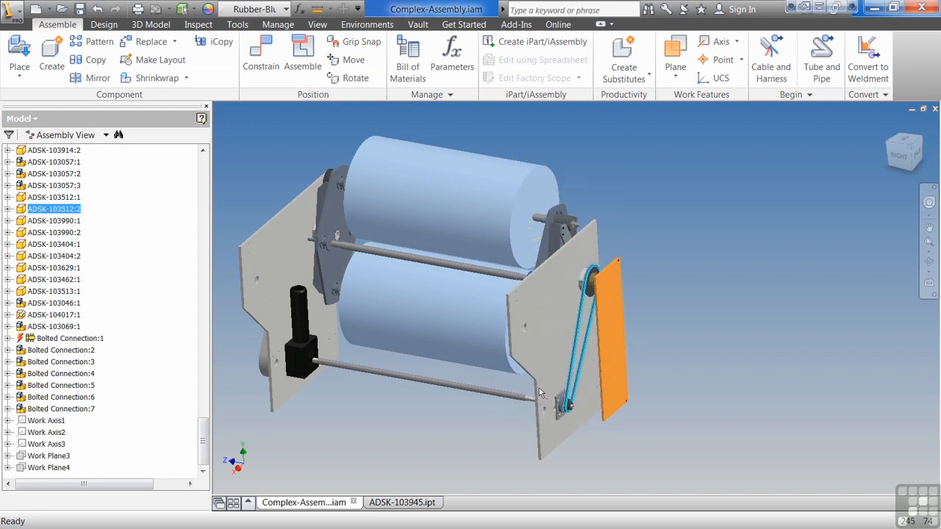
Open the bill of materials beside the model and select the entries ADSK-103246, ADSK-104046, ADSK-103239 and ADSK-103183 one after another
{"action": "left_click", "coordinate": [588, 147]}
{"action": "left_click", "coordinate": [407, 60]}
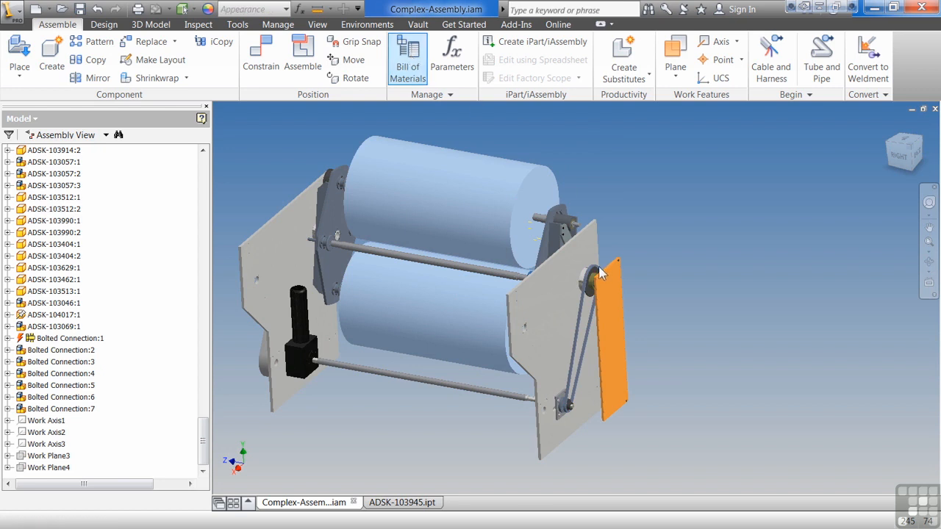
{"action": "left_click_drag", "start_coordinate": [437, 106], "coordinate": [745, 103]}
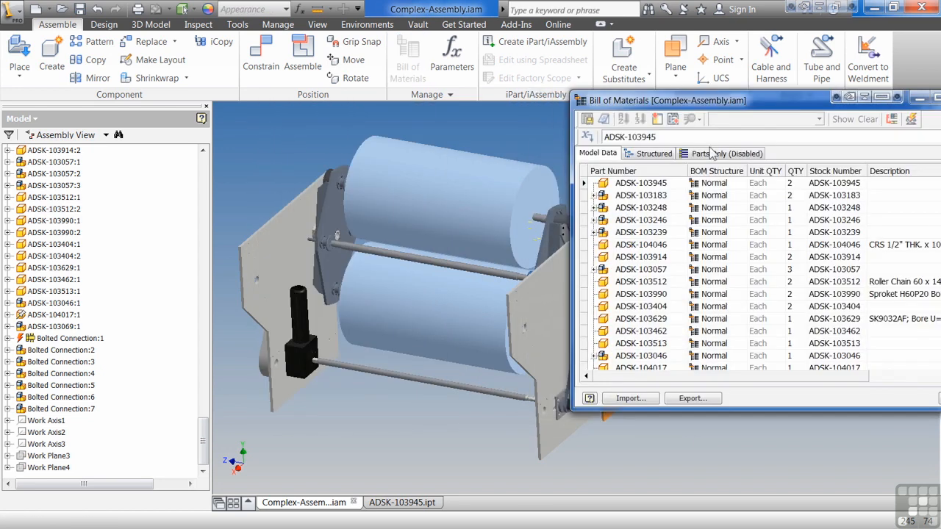
{"action": "left_click", "coordinate": [635, 220]}
{"action": "left_click", "coordinate": [631, 245]}
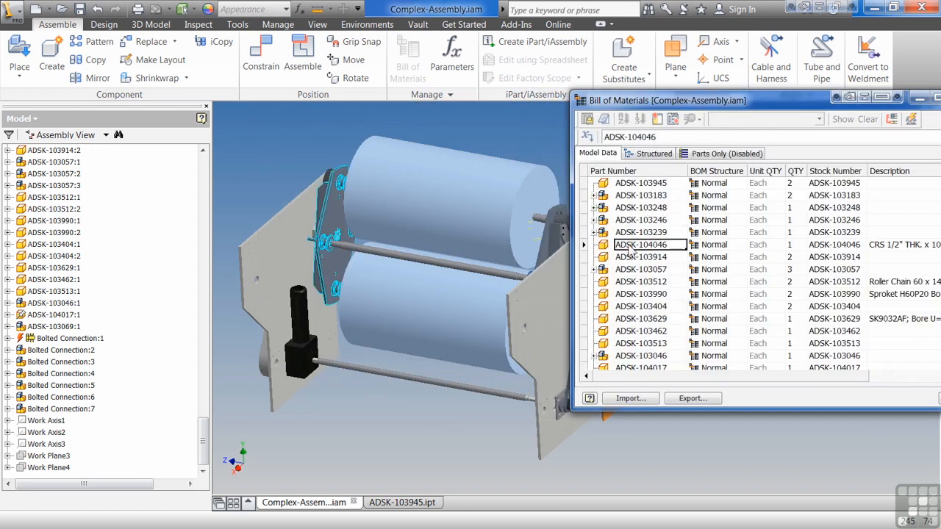
{"action": "left_click", "coordinate": [632, 232]}
{"action": "left_click", "coordinate": [632, 196]}
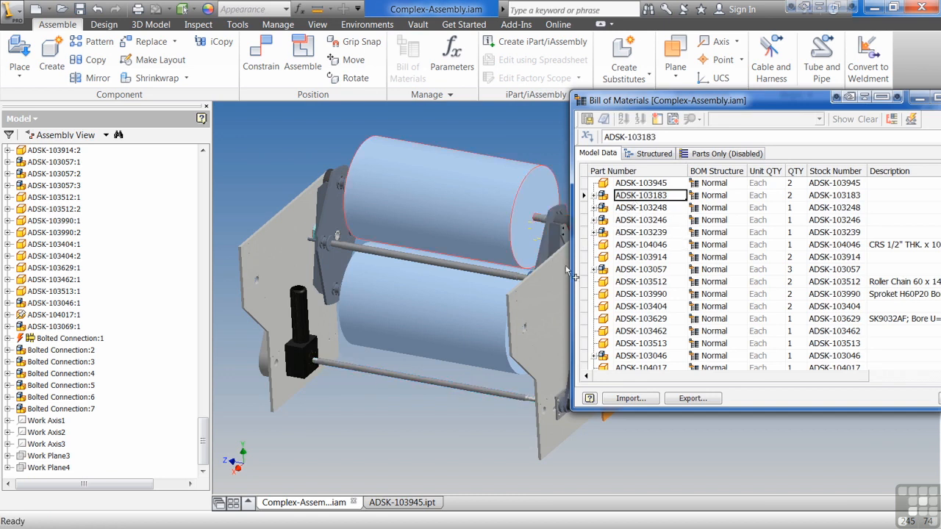
Select ADSK-103945 in the bill of materials and the lower roller in the model, keeping the dialog clear of the rollers
{"action": "left_click", "coordinate": [632, 183]}
{"action": "left_click", "coordinate": [467, 288]}
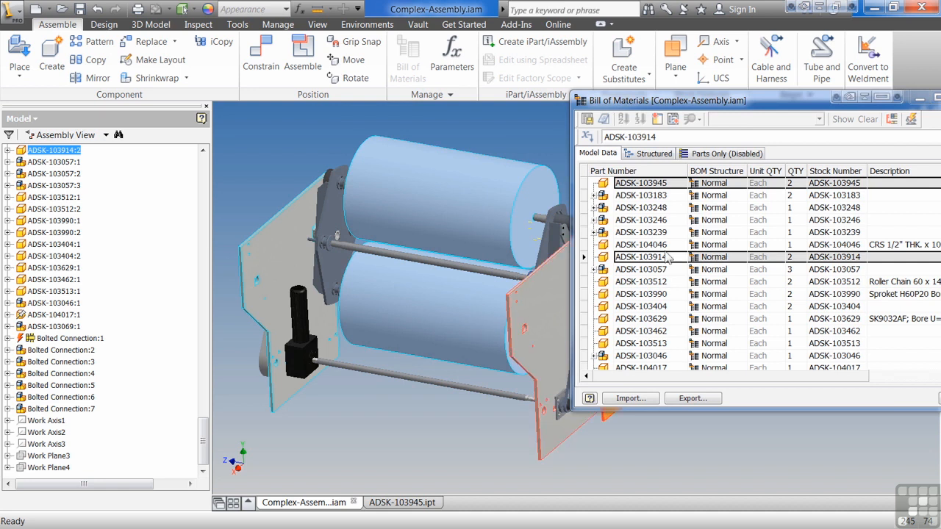
{"action": "left_click_drag", "start_coordinate": [783, 103], "coordinate": [449, 123]}
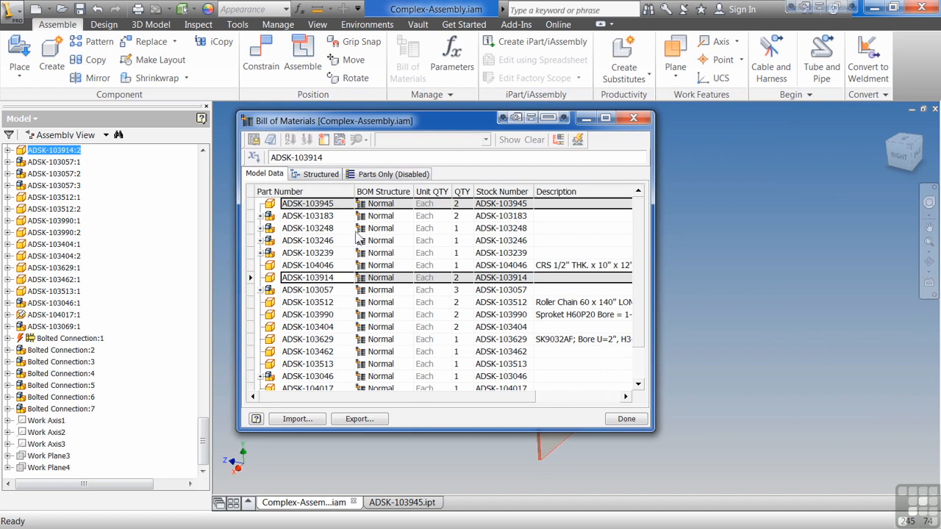
{"action": "left_click_drag", "start_coordinate": [348, 117], "coordinate": [620, 89]}
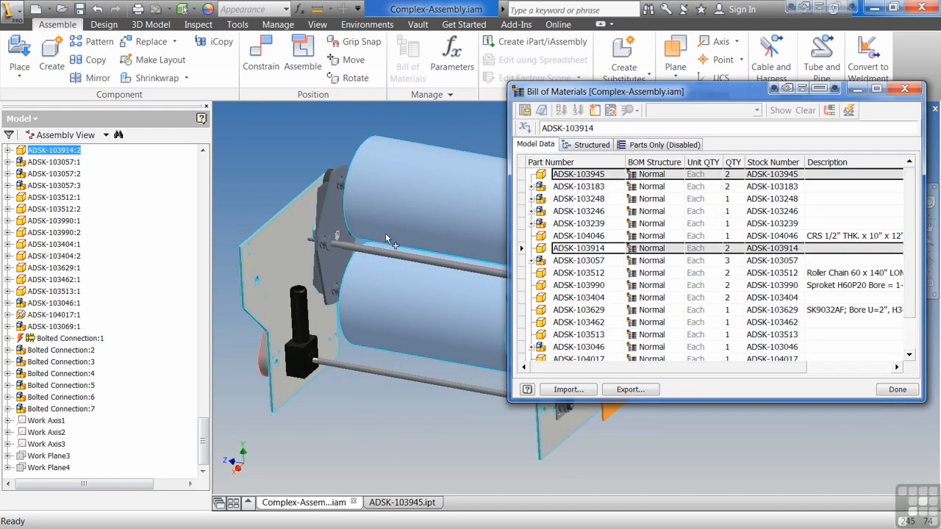
Select ADSK-103248 in the bill of materials, pick the lower roller in the model, and close the bill of materials
{"action": "left_click", "coordinate": [606, 201]}
{"action": "left_click", "coordinate": [435, 318]}
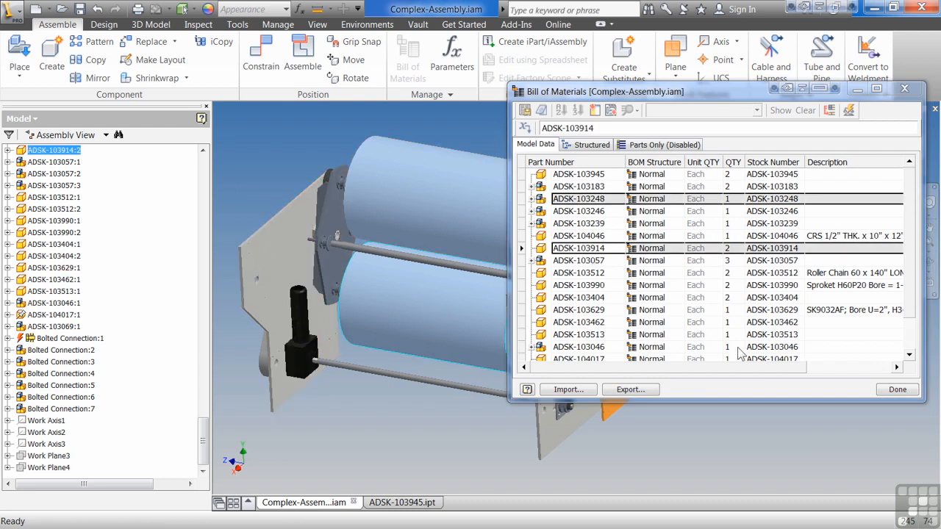
{"action": "left_click", "coordinate": [896, 390]}
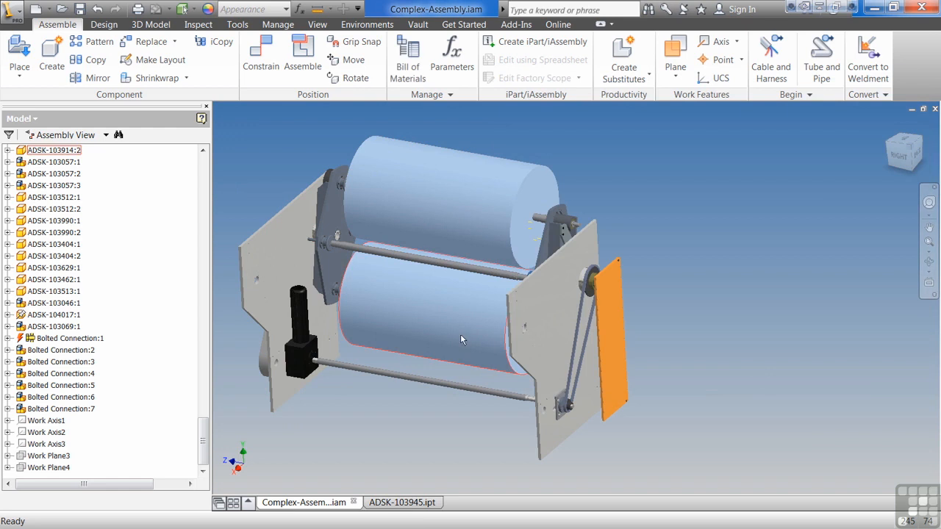
Select ADSK-103404:2 and ADSK-103512:2 in turn in the model tree, and select the bracket near the belt-side plate directly in the model
{"action": "left_click", "coordinate": [44, 256]}
{"action": "left_click", "coordinate": [45, 212]}
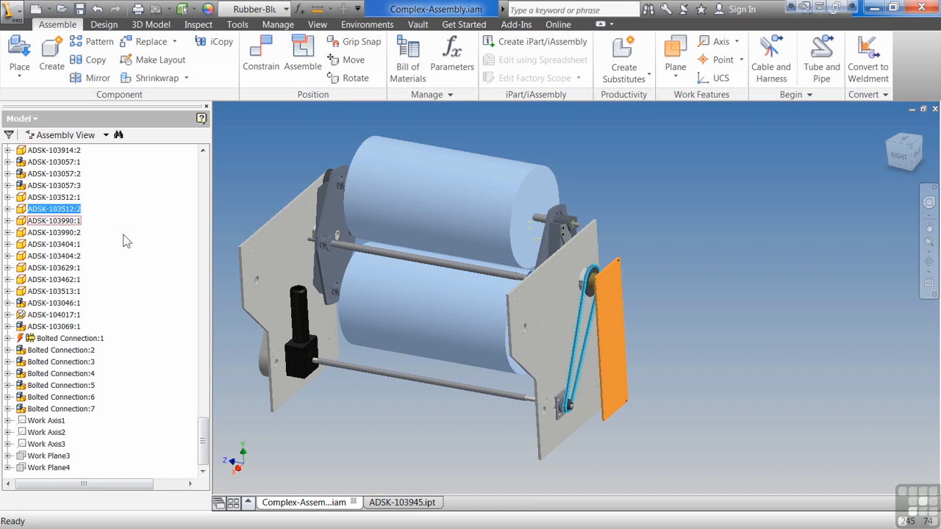
{"action": "left_click", "coordinate": [545, 233]}
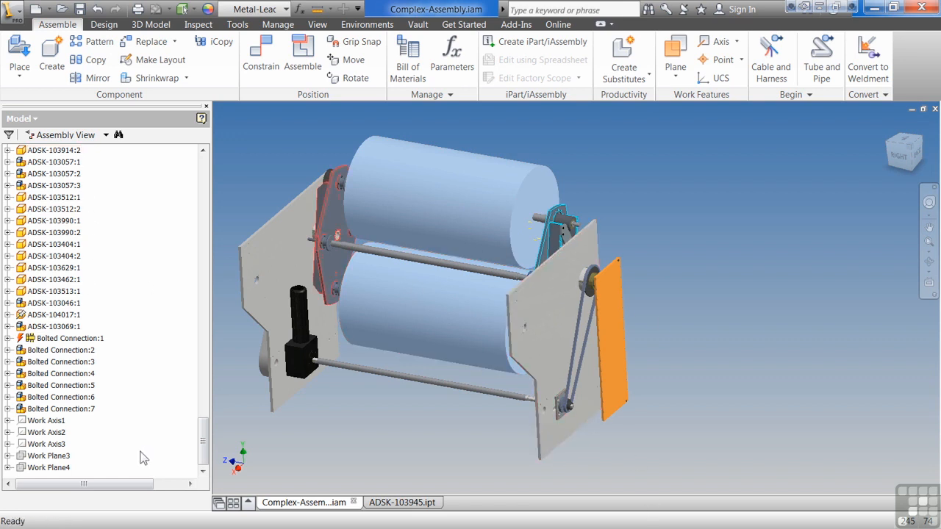
{"action": "left_click_drag", "start_coordinate": [207, 444], "coordinate": [255, 441]}
Locate the orange cover plate in the model tree and turn the visibility of the hidden part ADSK-103493:1 back on
{"action": "left_click", "coordinate": [617, 361]}
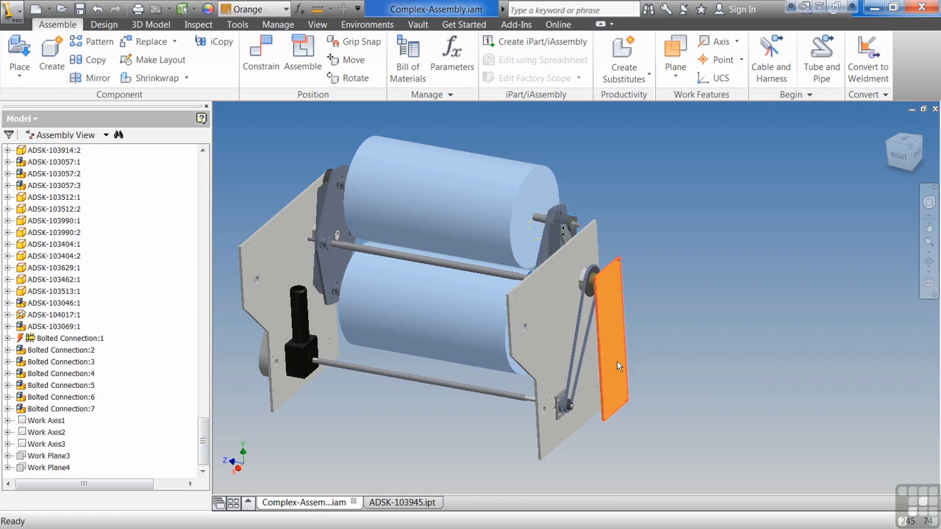
{"action": "right_click", "coordinate": [618, 360]}
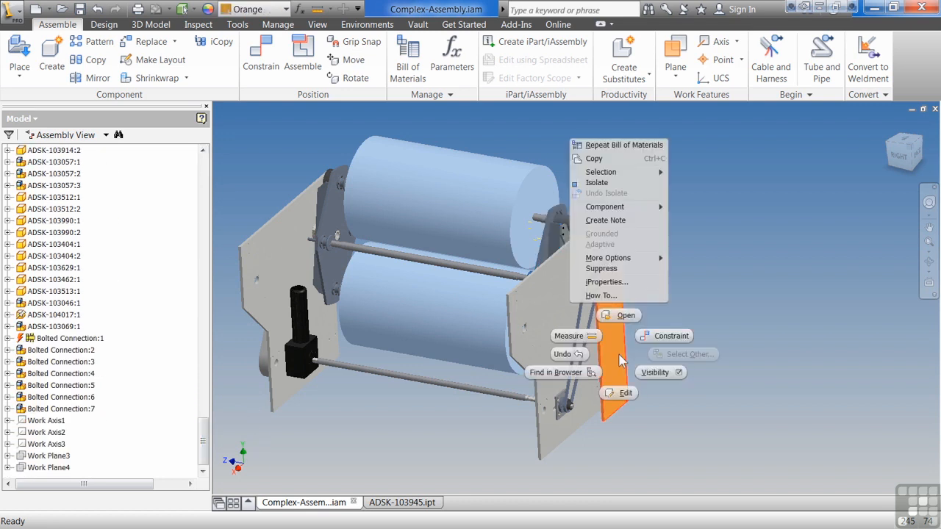
{"action": "left_click", "coordinate": [586, 373]}
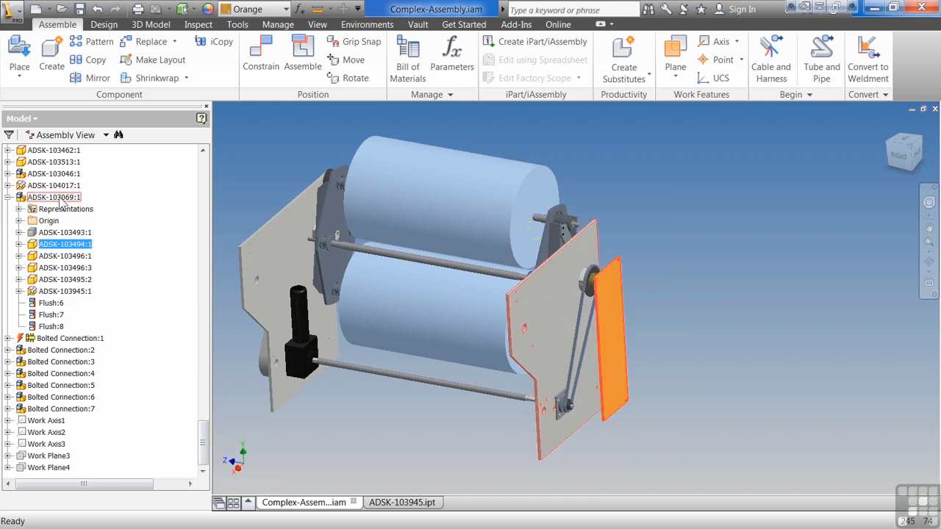
{"action": "left_click", "coordinate": [66, 233]}
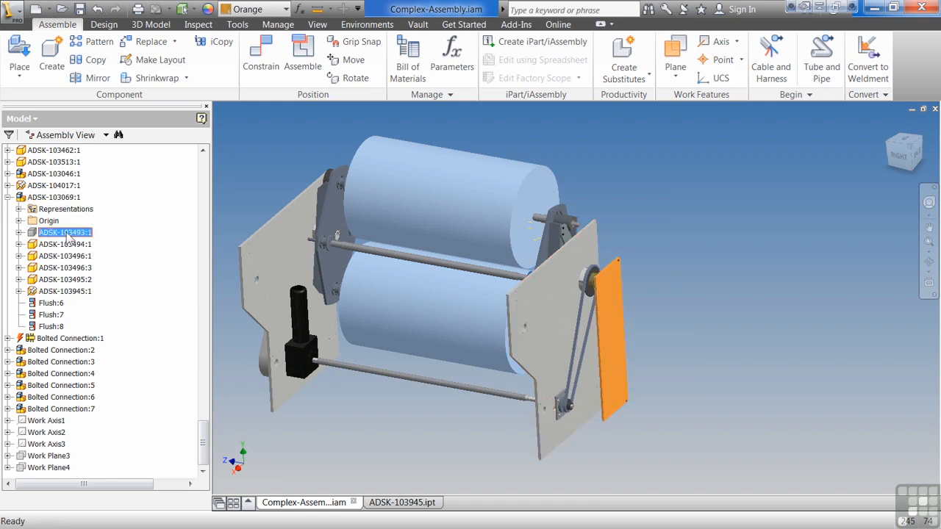
{"action": "right_click", "coordinate": [66, 233]}
{"action": "left_click", "coordinate": [132, 387]}
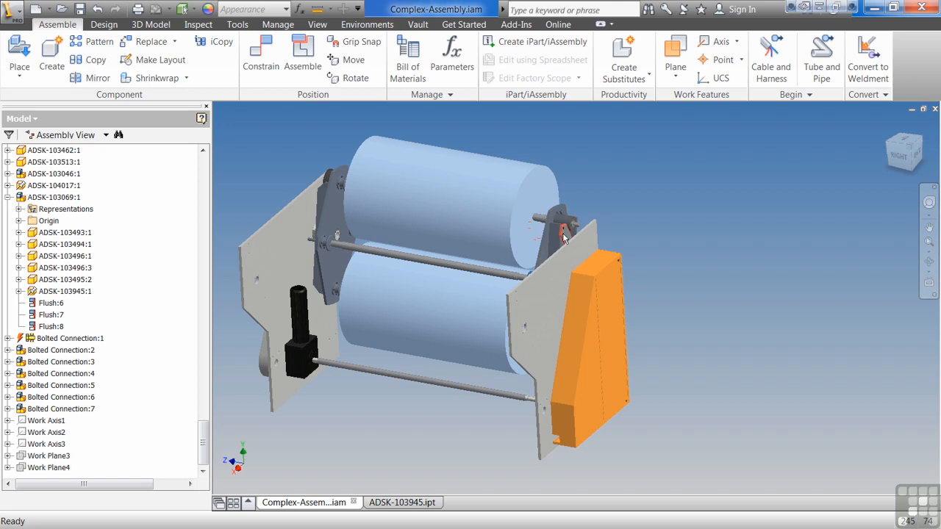
Collapse ADSK-103069:1 and examine the expanded subassembly containing the hex cap screws higher in the model tree
{"action": "left_click", "coordinate": [7, 197]}
{"action": "scroll", "coordinate": [111, 327], "scroll_direction": "up", "scroll_amount": 6}
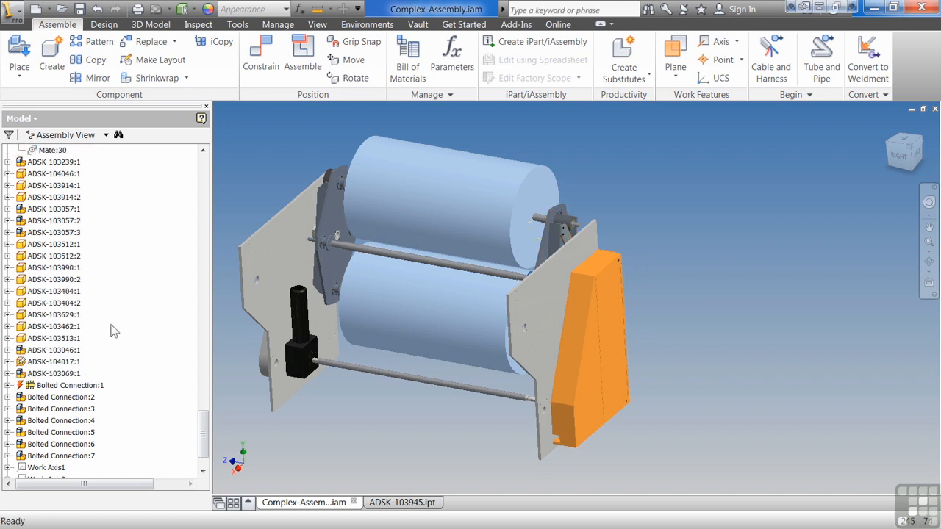
{"action": "scroll", "coordinate": [110, 327], "scroll_direction": "up", "scroll_amount": 10}
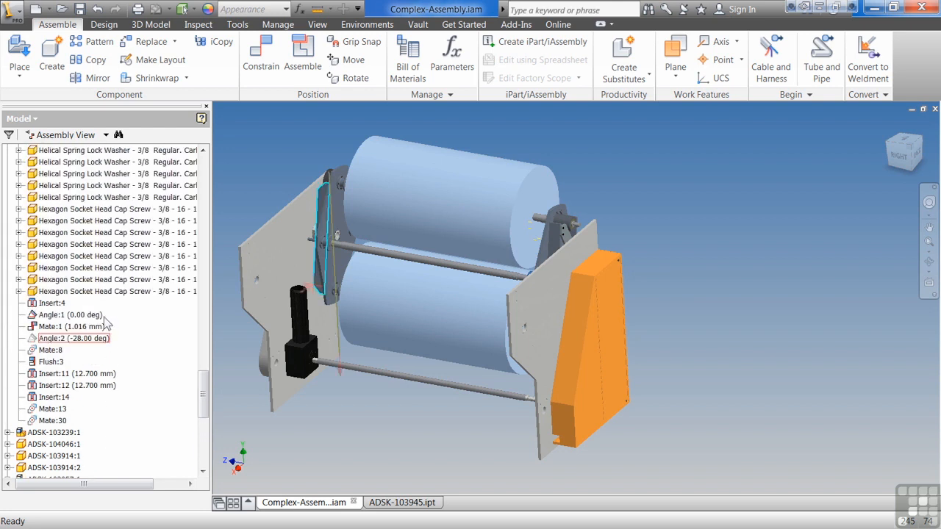
{"action": "scroll", "coordinate": [82, 320], "scroll_direction": "up", "scroll_amount": 5}
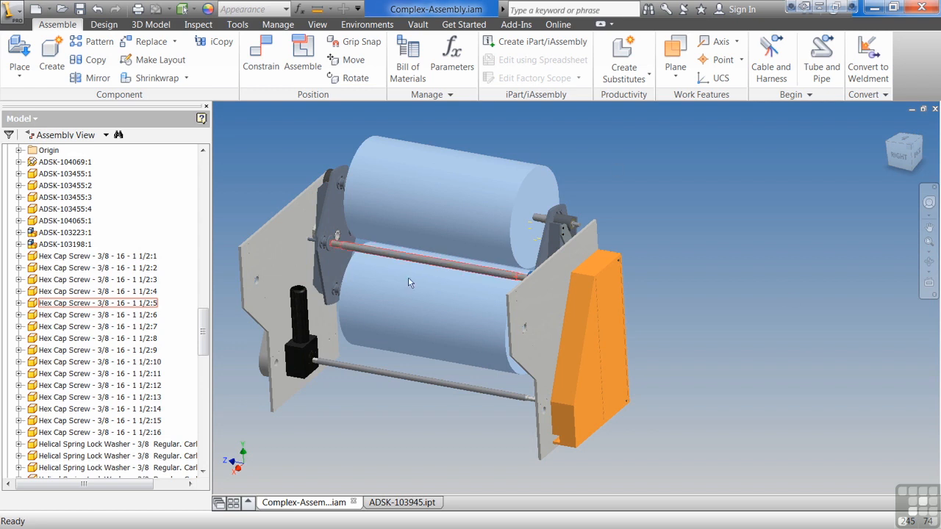
{"action": "key", "text": "F2"}
{"action": "middle_click_drag", "start_coordinate": [514, 267], "coordinate": [678, 281]}
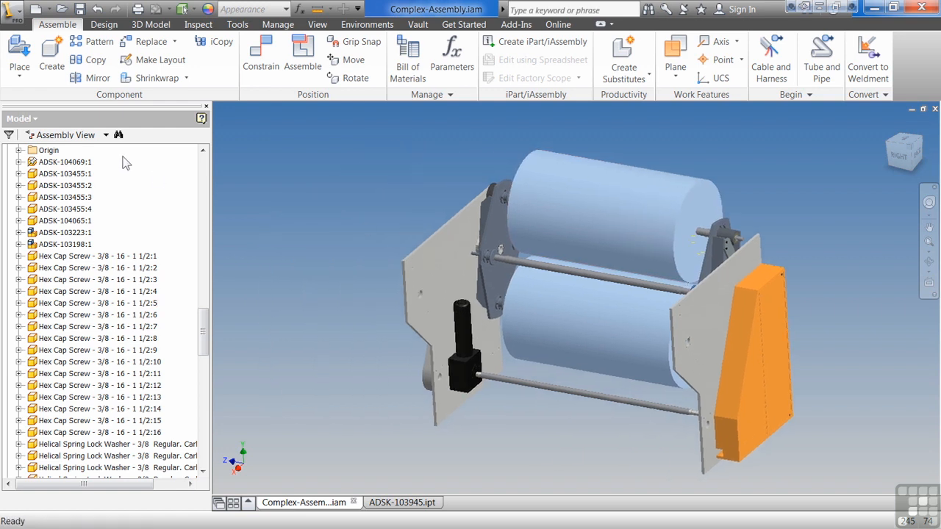